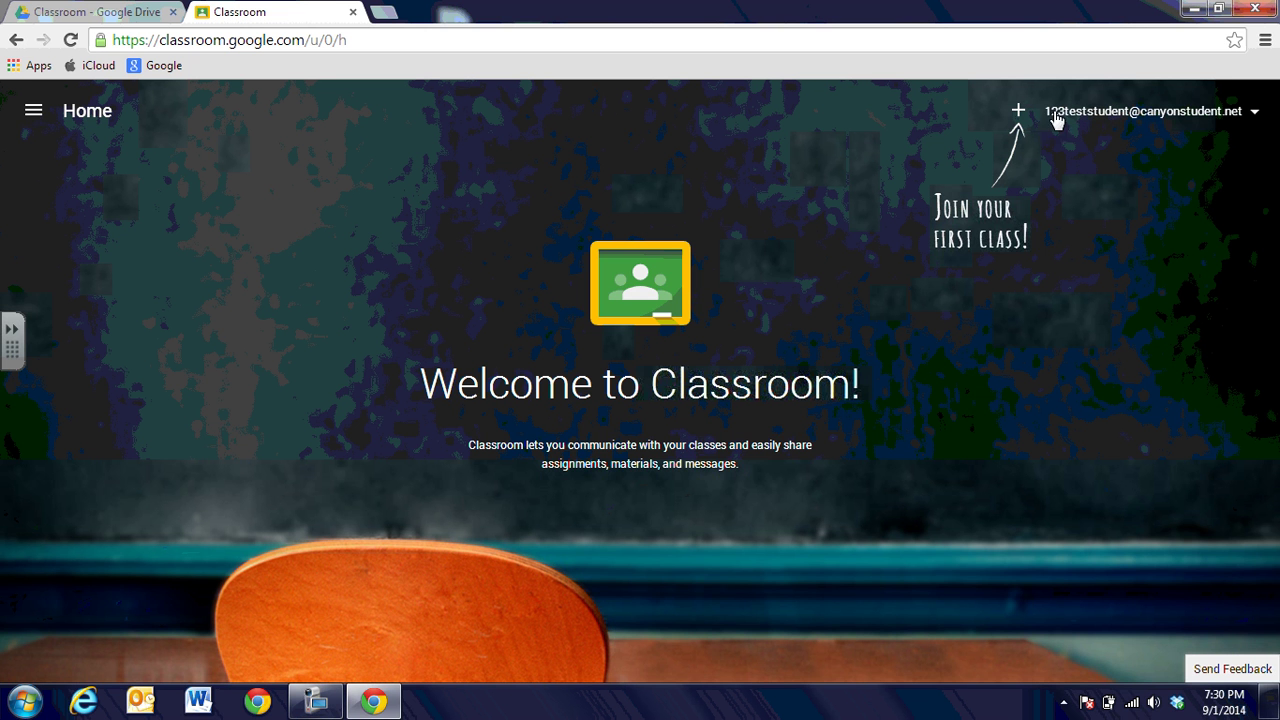
Enter the teacher's class code to join the Biology I 7th Period class.
left_click(1018, 112)
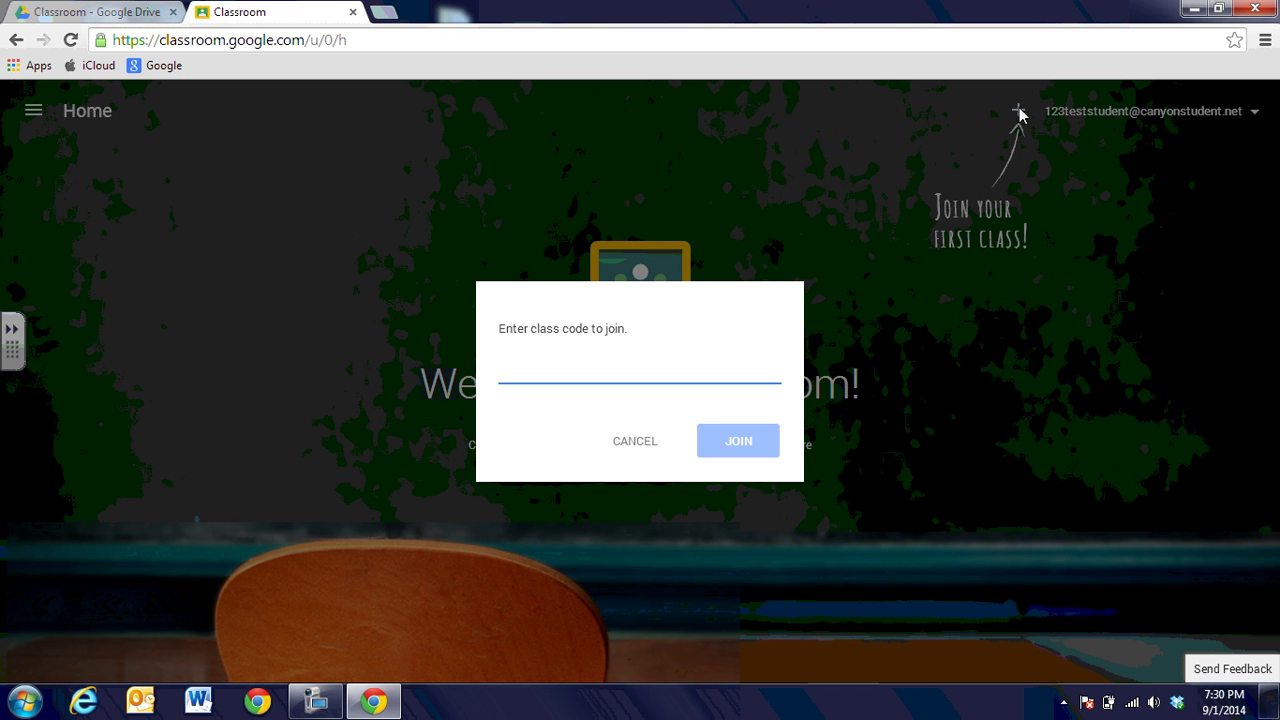
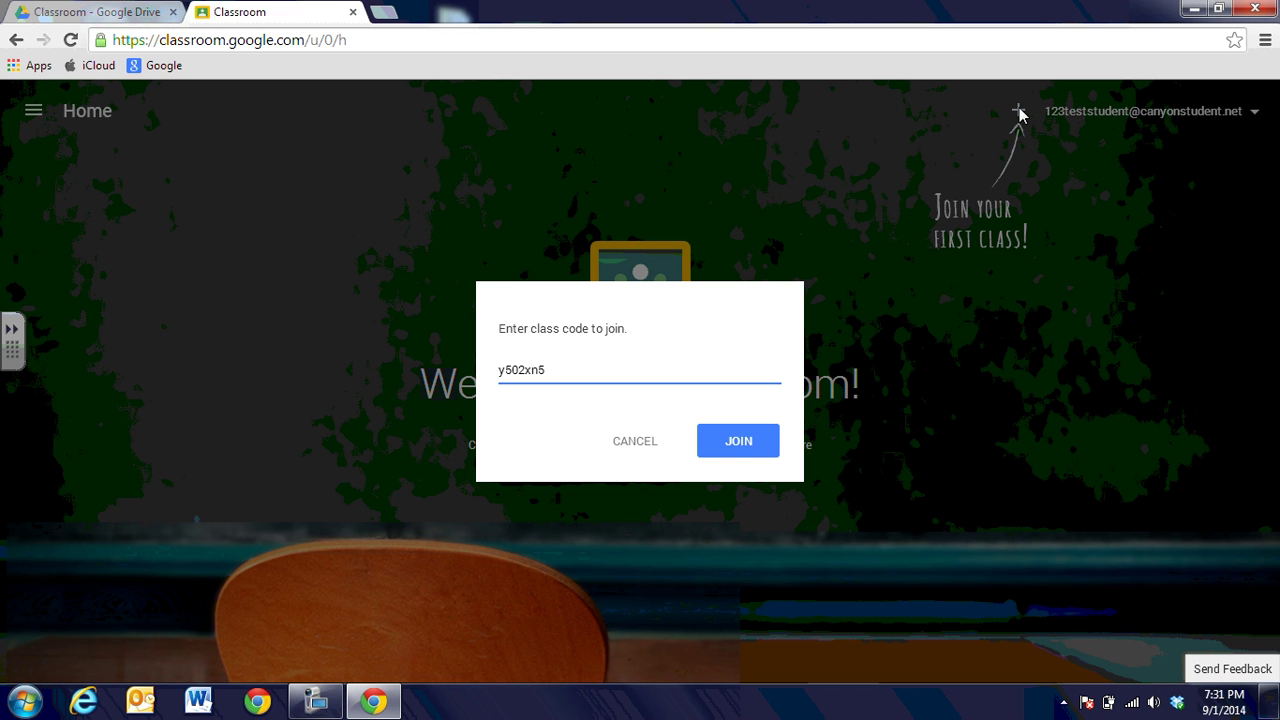
left_click(740, 441)
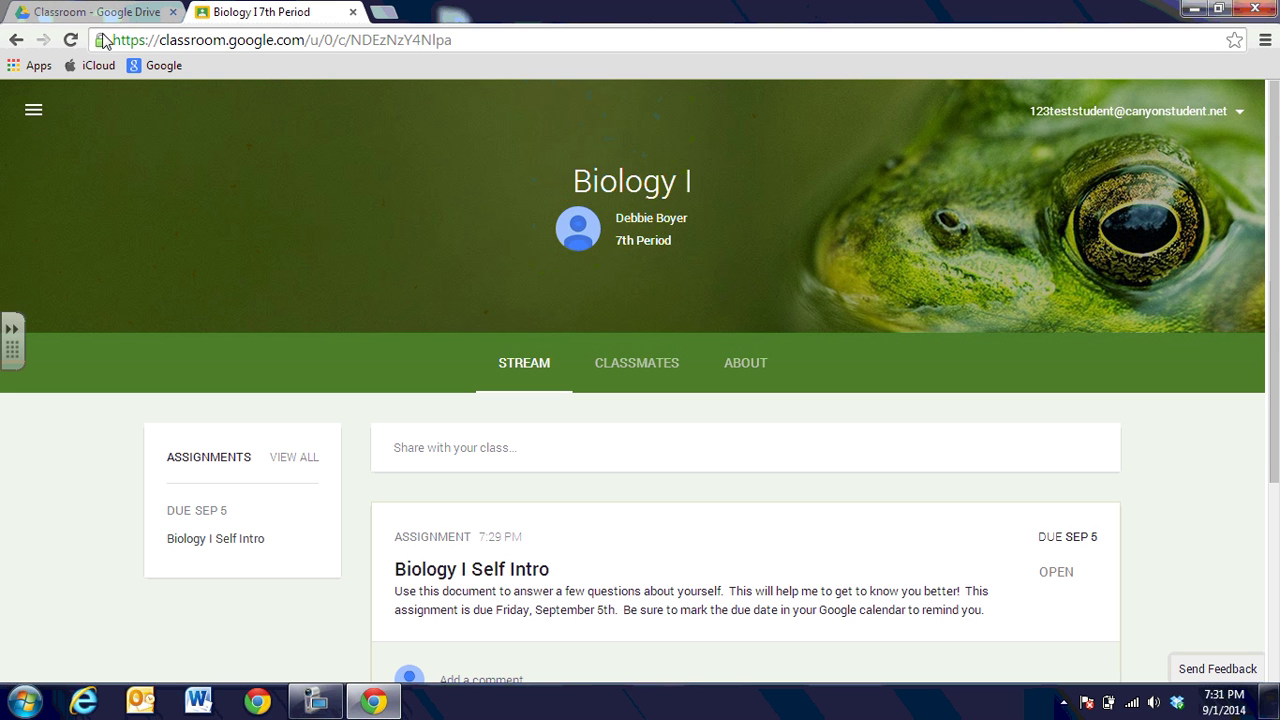
Bookmark the Biology I class page and scroll through the Self Intro assignment and welcome announcement.
left_click_drag(103, 40, 255, 66)
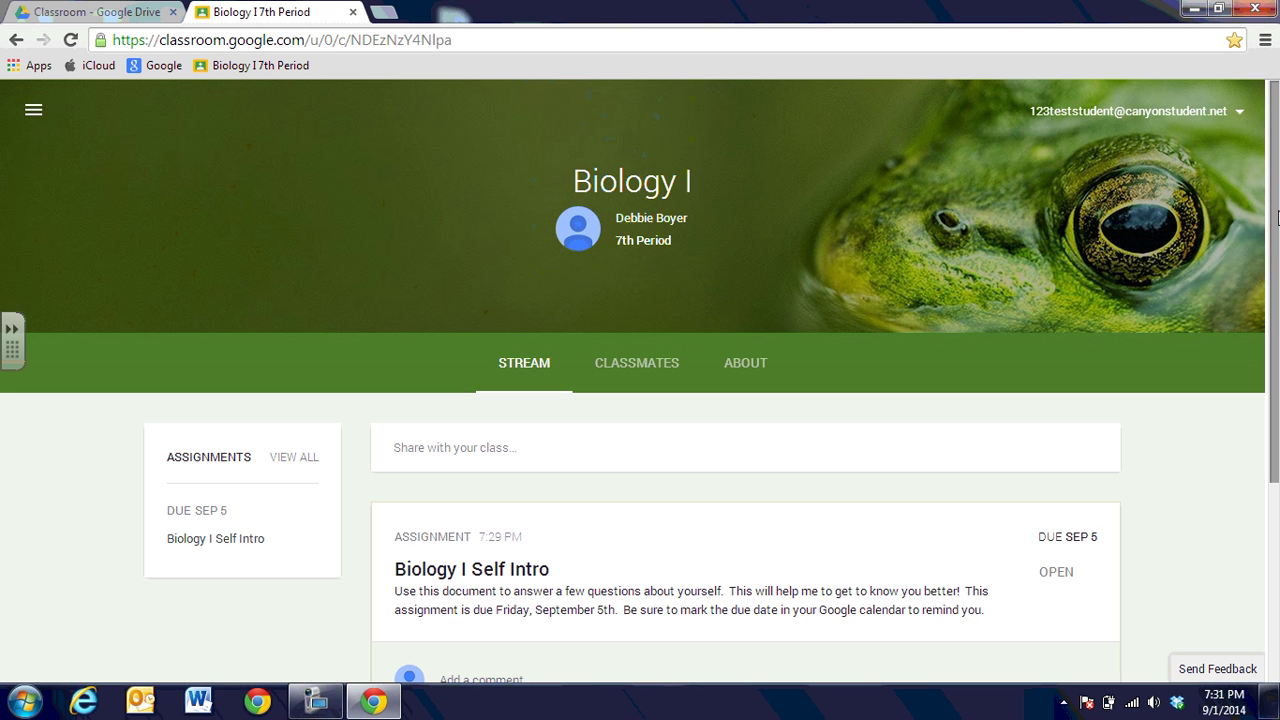
left_click_drag(1277, 245, 1276, 461)
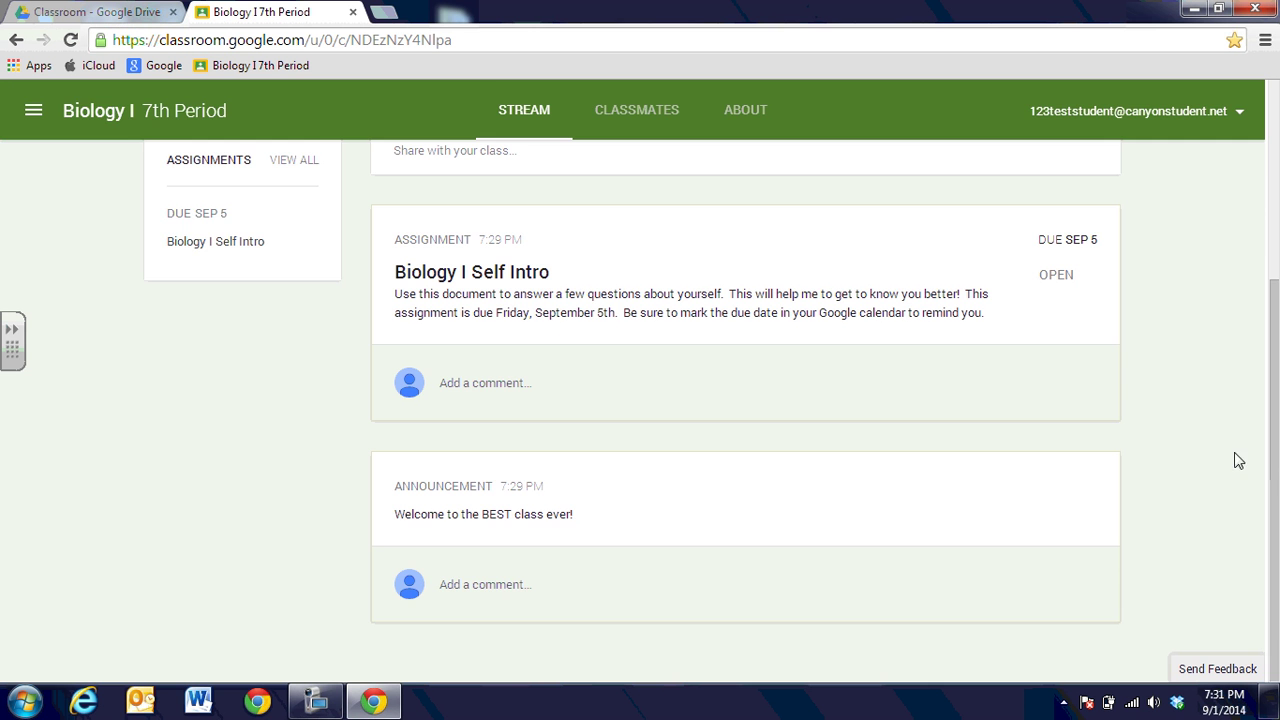
left_click_drag(1273, 459, 1244, 357)
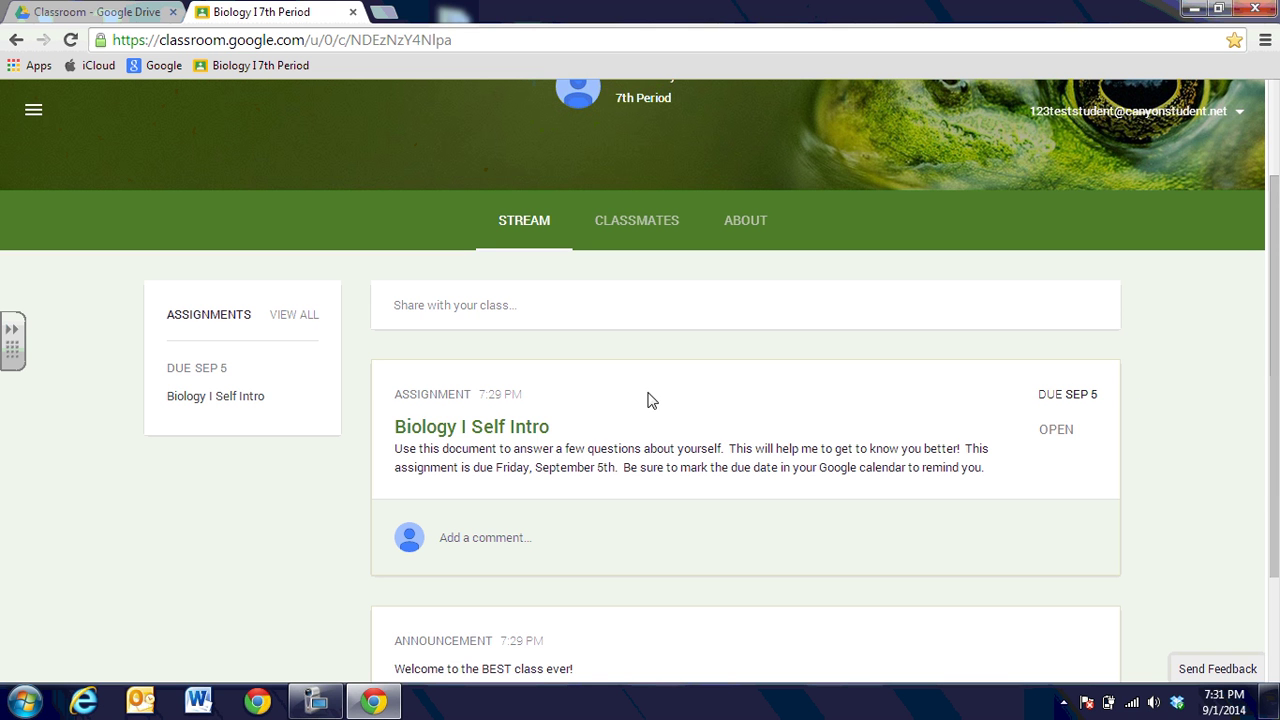
left_click_drag(1275, 425, 1275, 417)
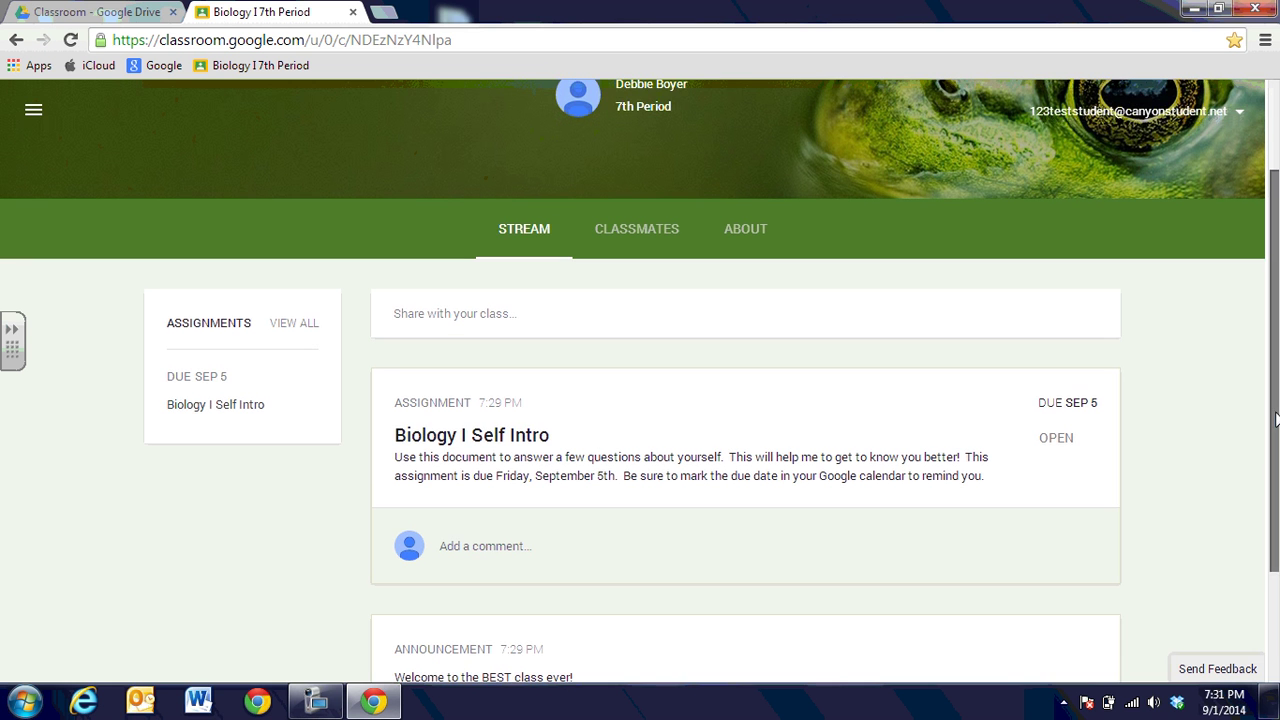
Open the Biology I Self Intro assignment and its attached Biology I SELF Intro Google Doc.
left_click(477, 438)
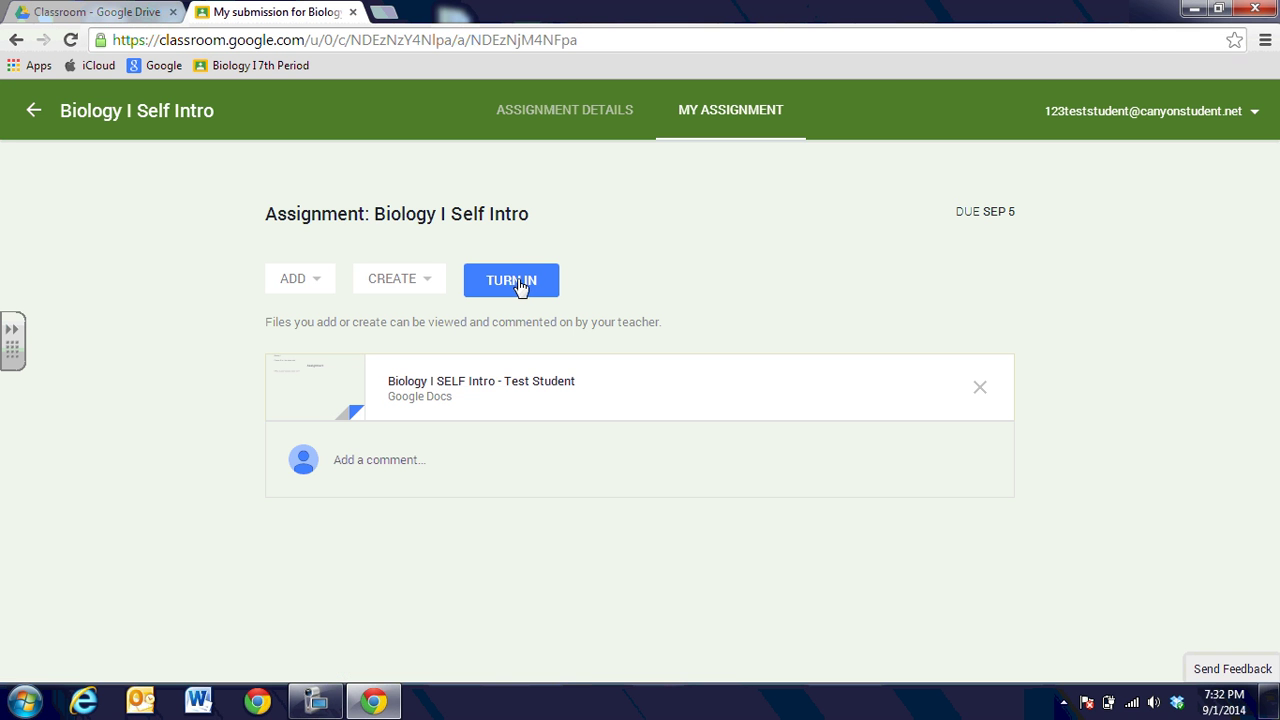
left_click(424, 386)
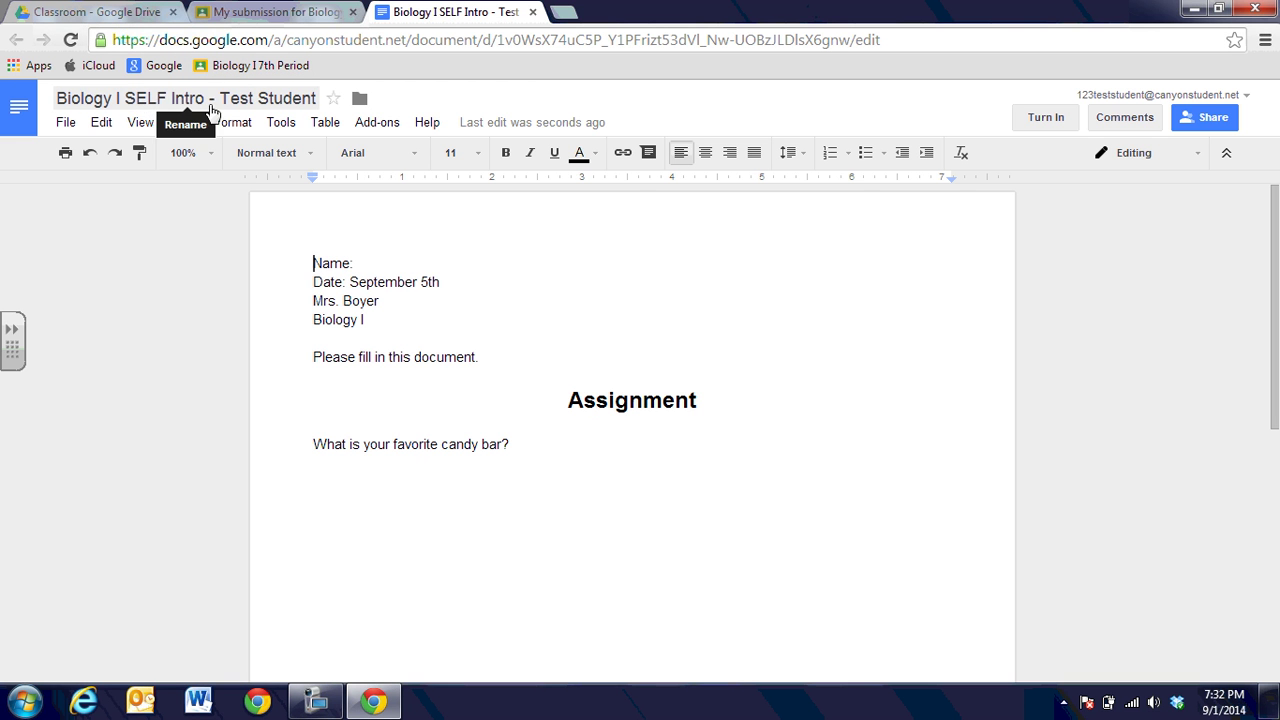
Enter the student's name after Name: and answer the candy bar question with 'Hershey's chocolate'.
left_click(404, 263)
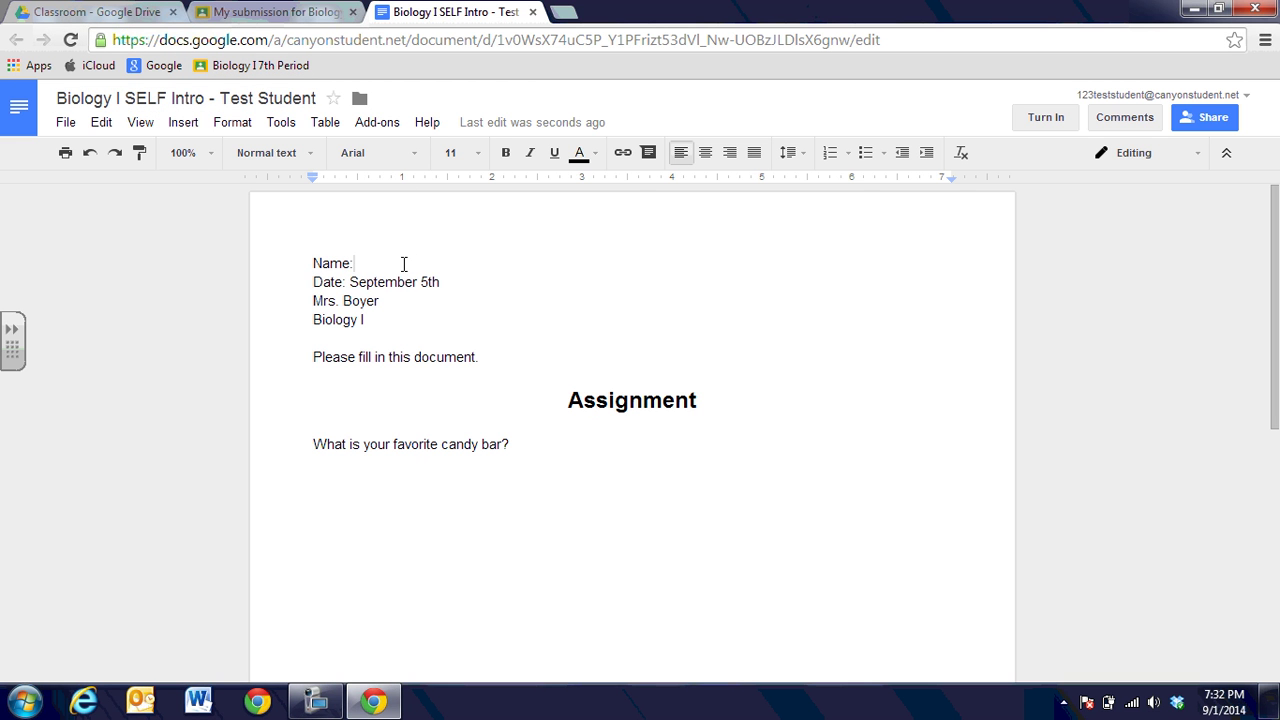
type("Test")
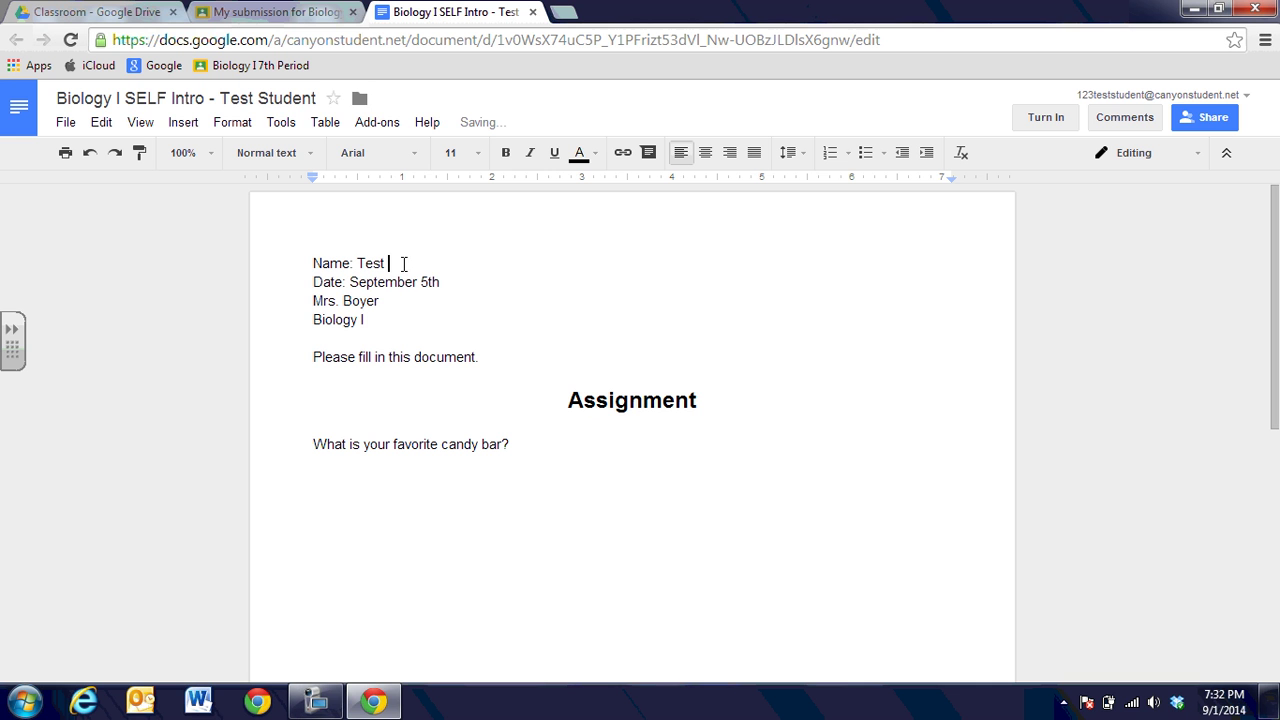
type(" Student")
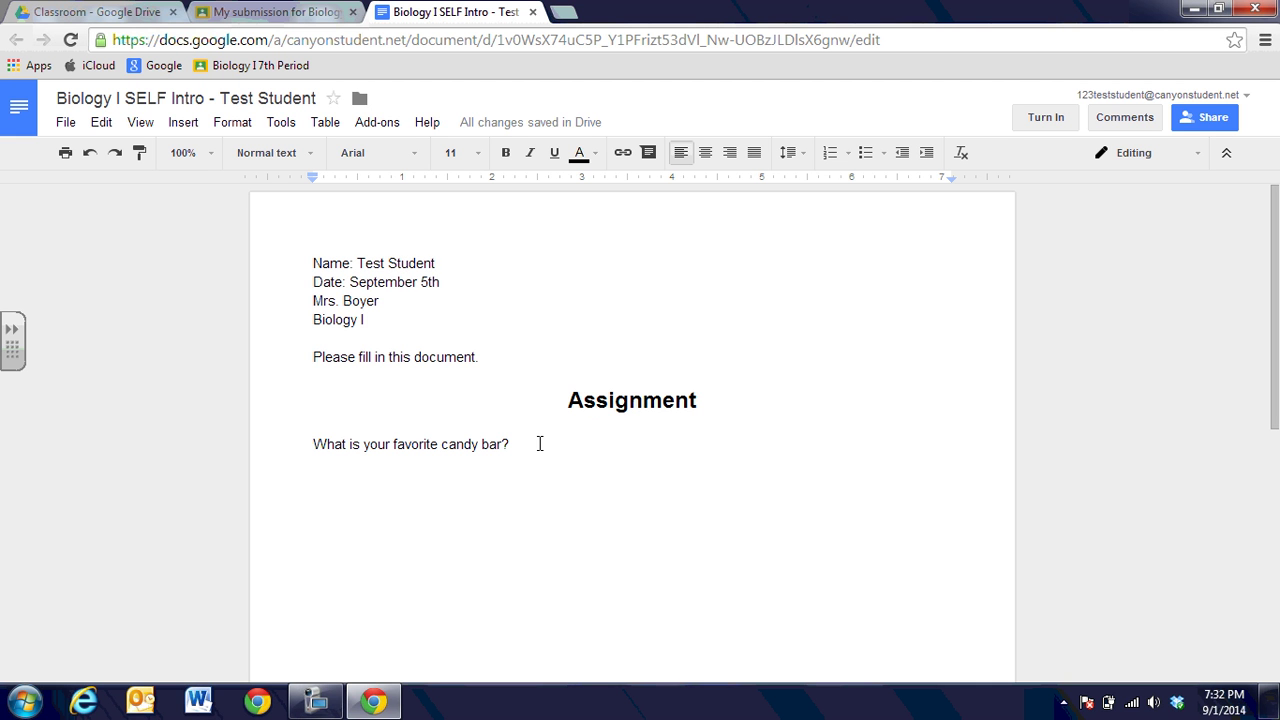
left_click(539, 443)
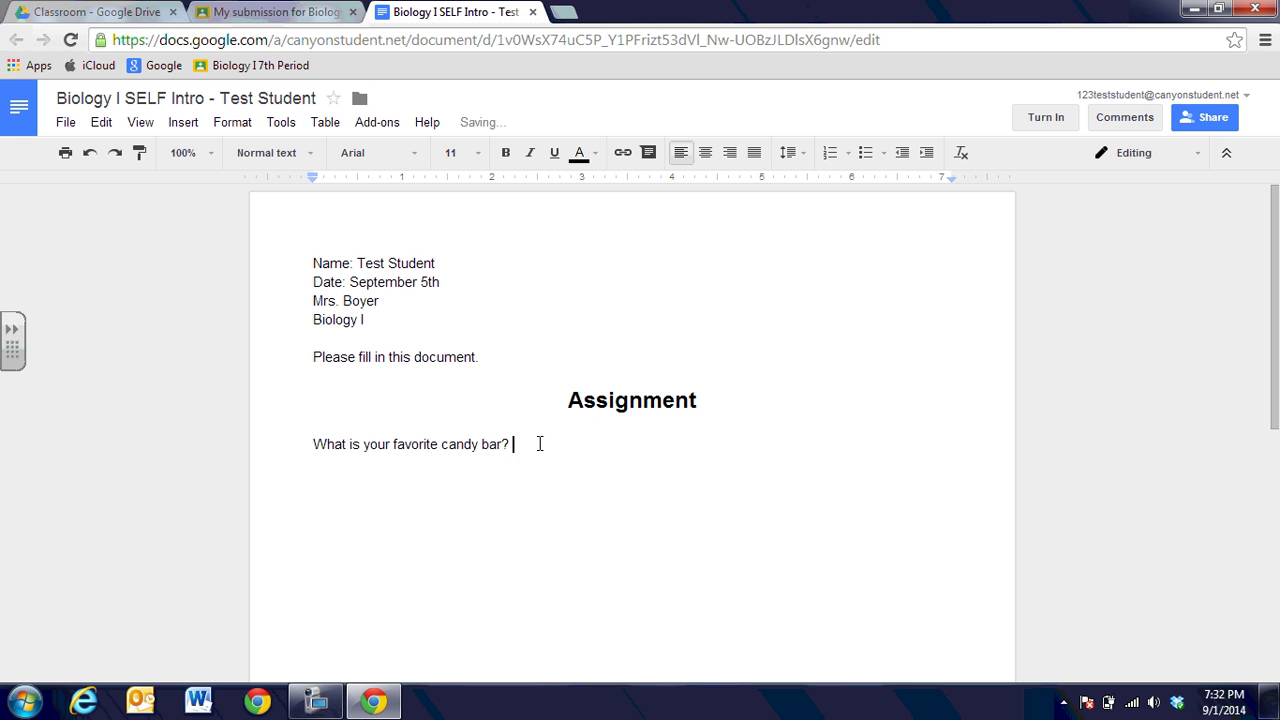
type("Hershey's chocolat")
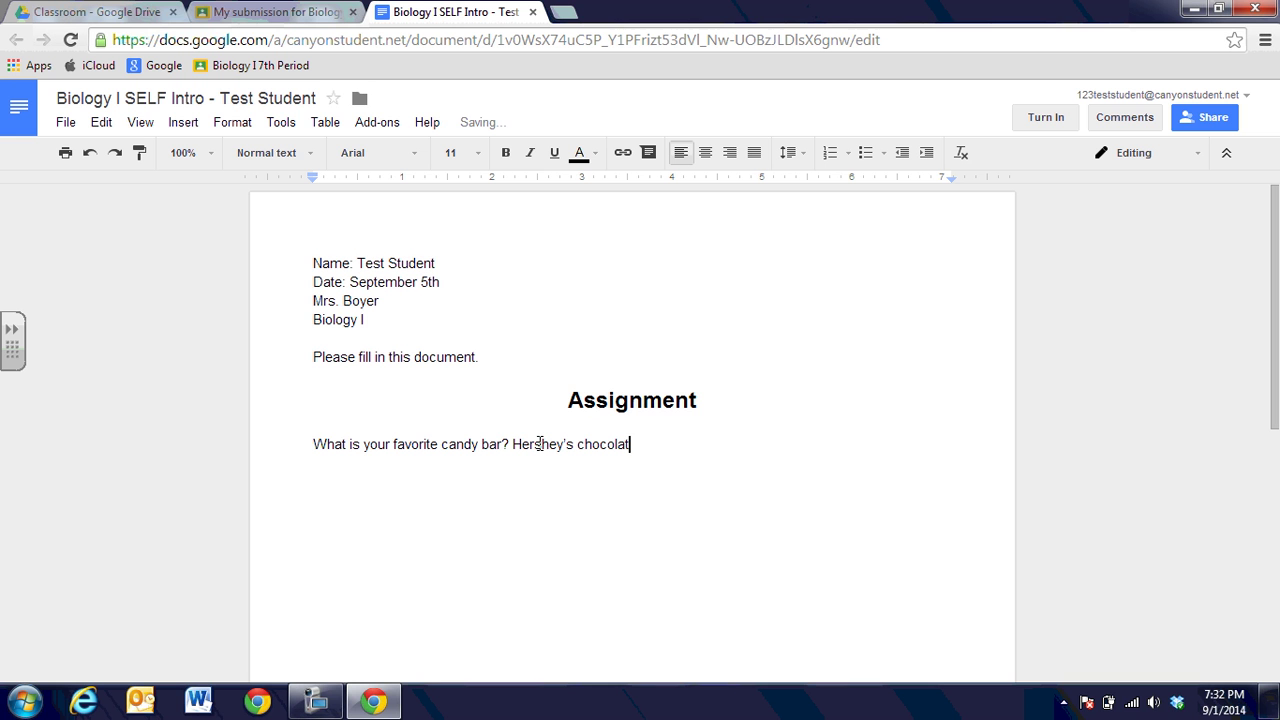
type("e")
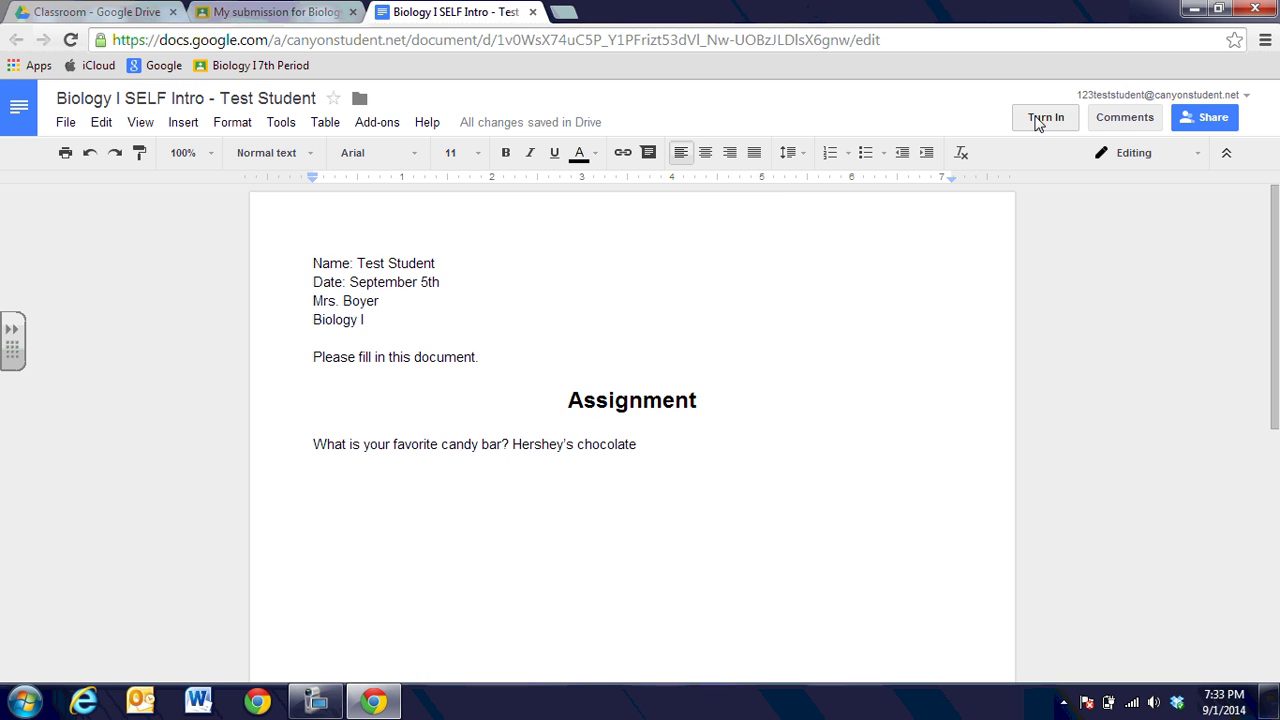
Turn in the Biology I Self Intro doc with the private comment 'Hope you like work!'.
left_click(1045, 118)
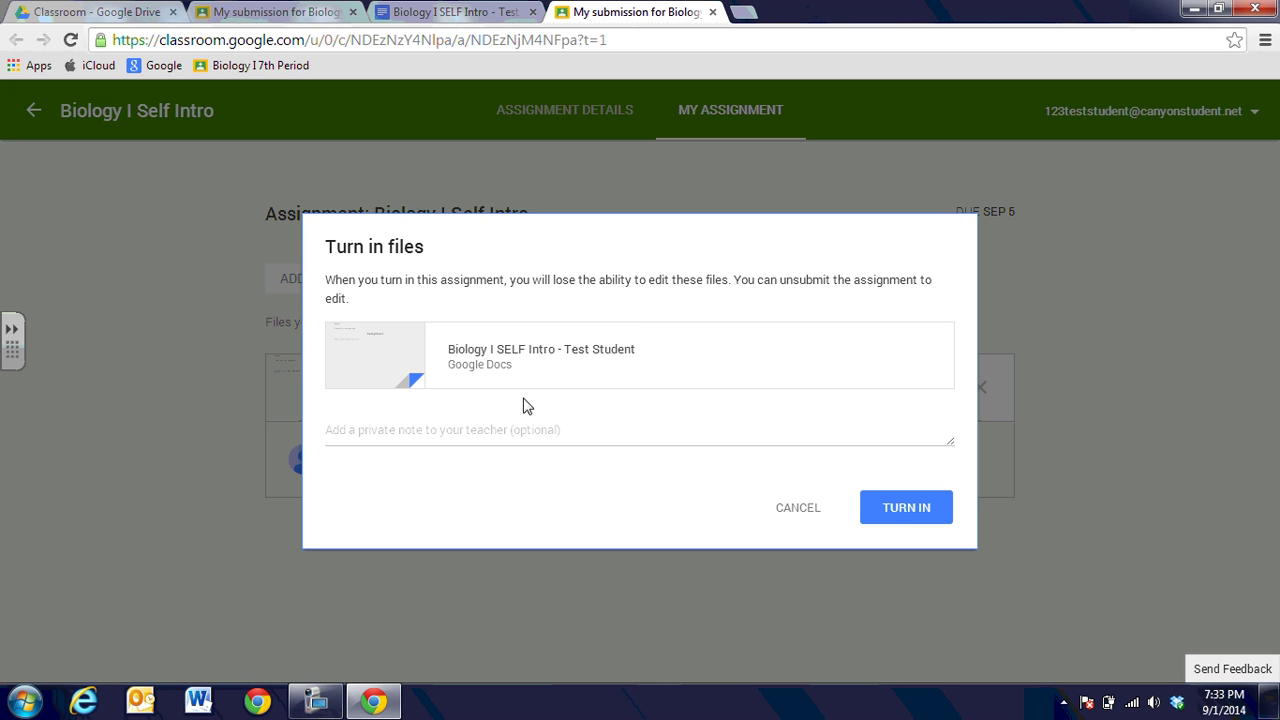
left_click(492, 440)
type("Hope you l")
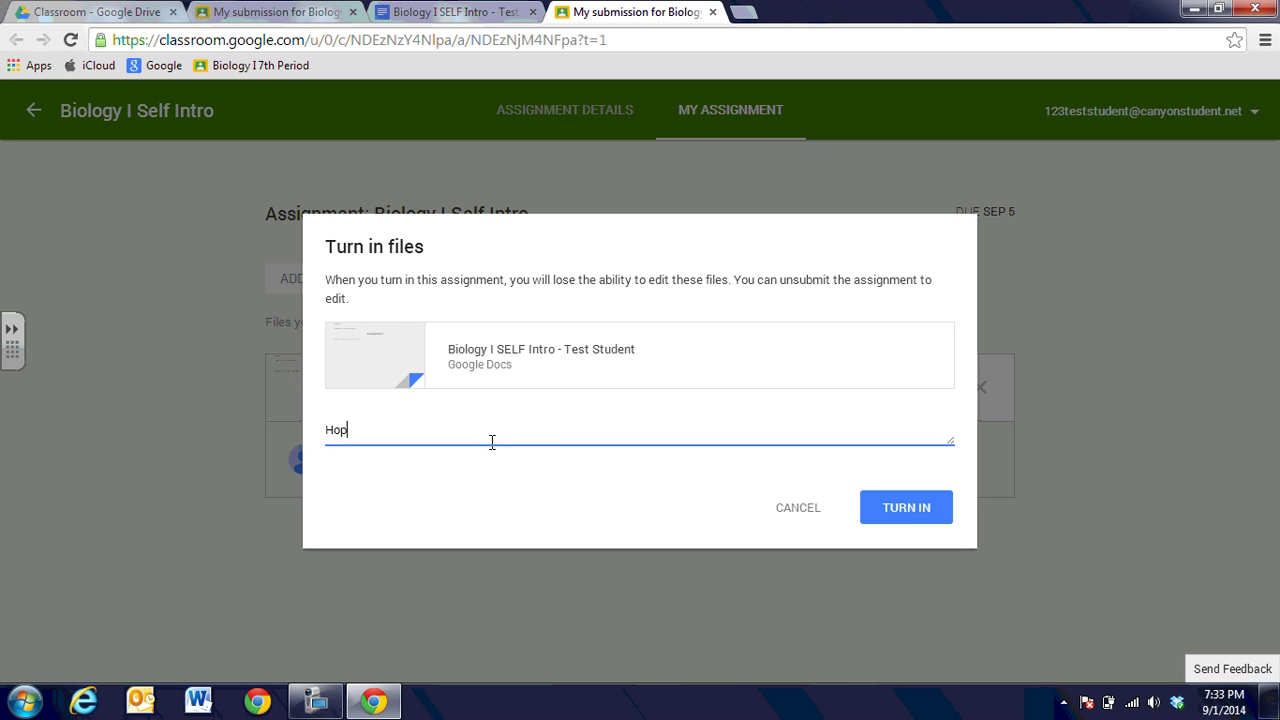
type("ike work!")
left_click(917, 510)
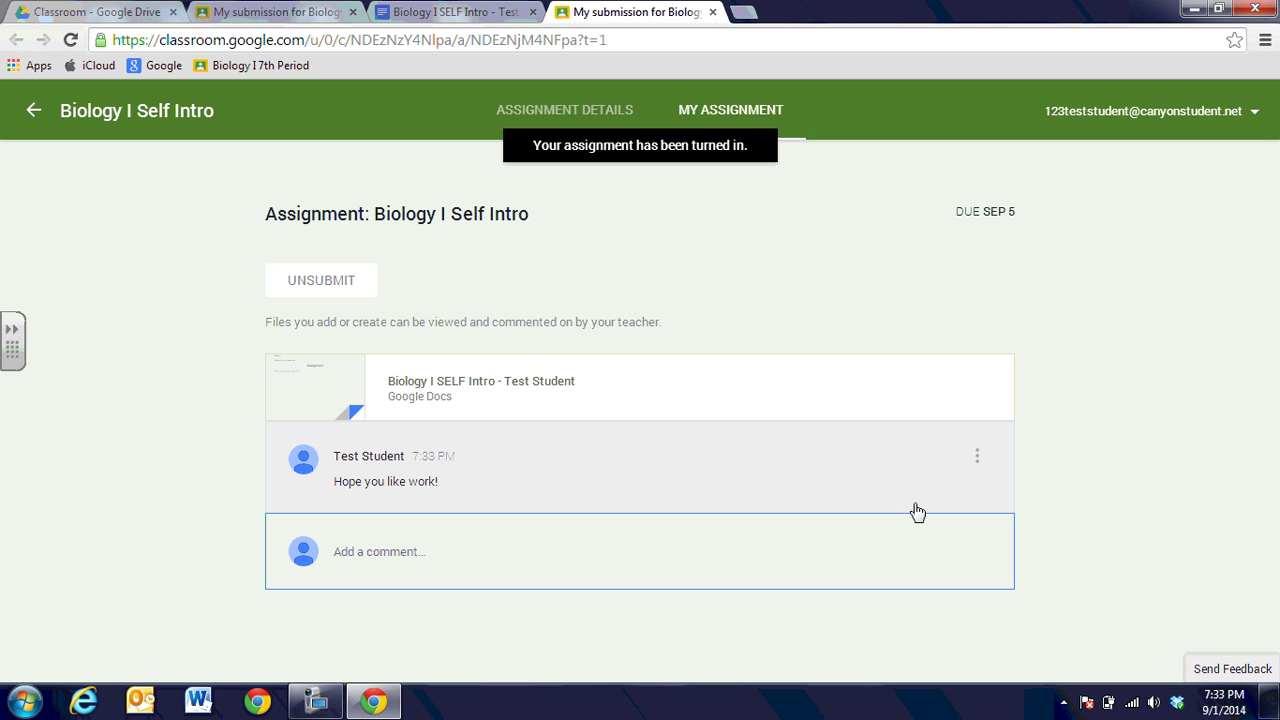
Reopen and close the turned-in doc, then go back to the Biology I stream showing Done.
left_click(419, 389)
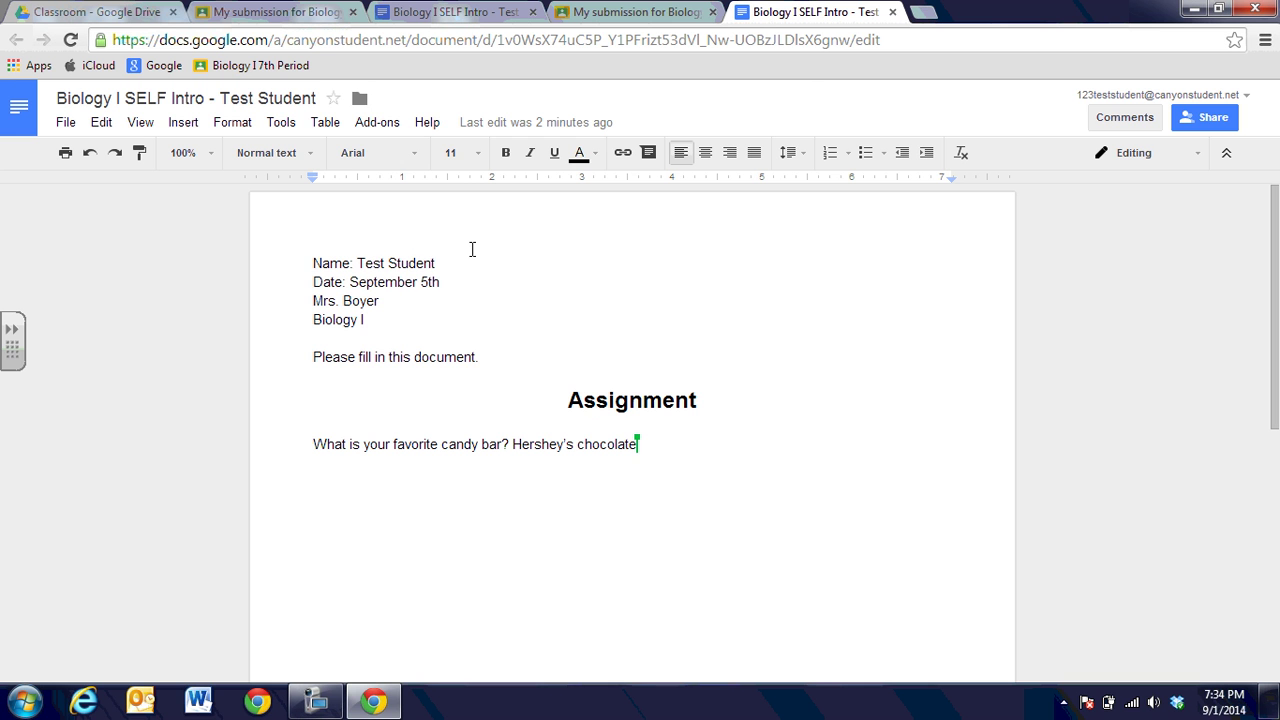
left_click(892, 12)
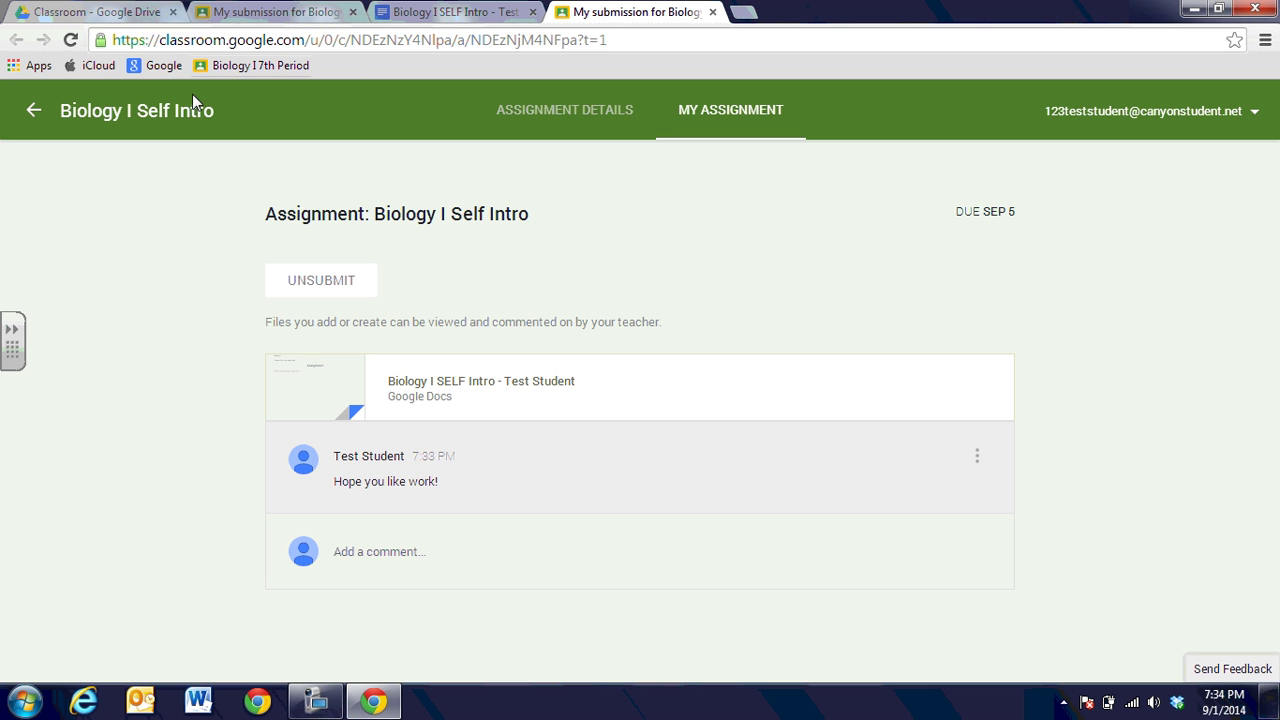
left_click(33, 112)
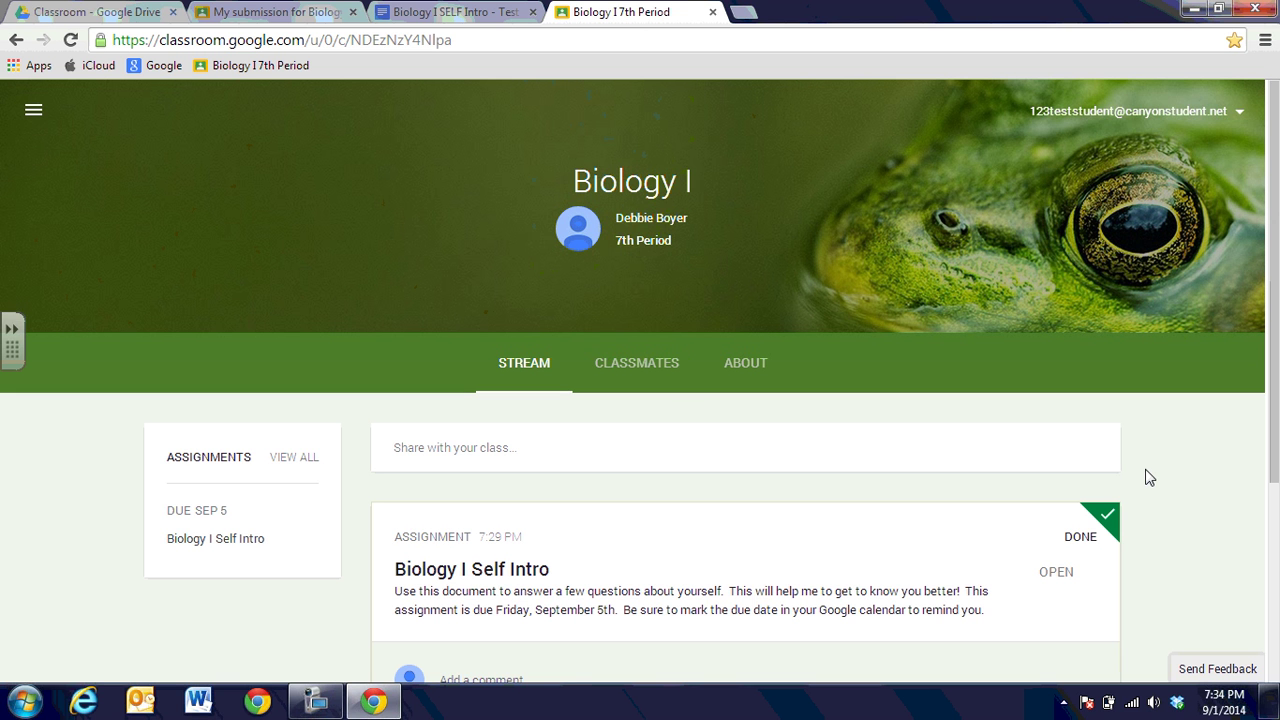
left_click(34, 119)
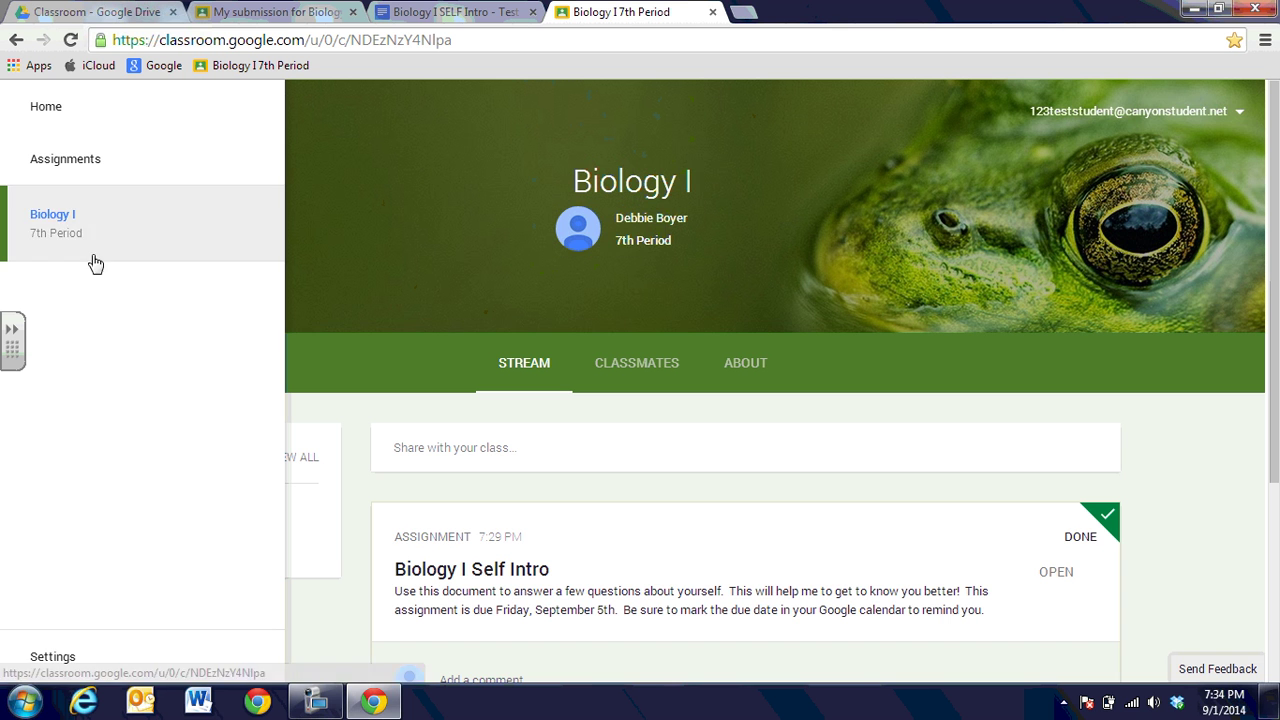
left_click(55, 166)
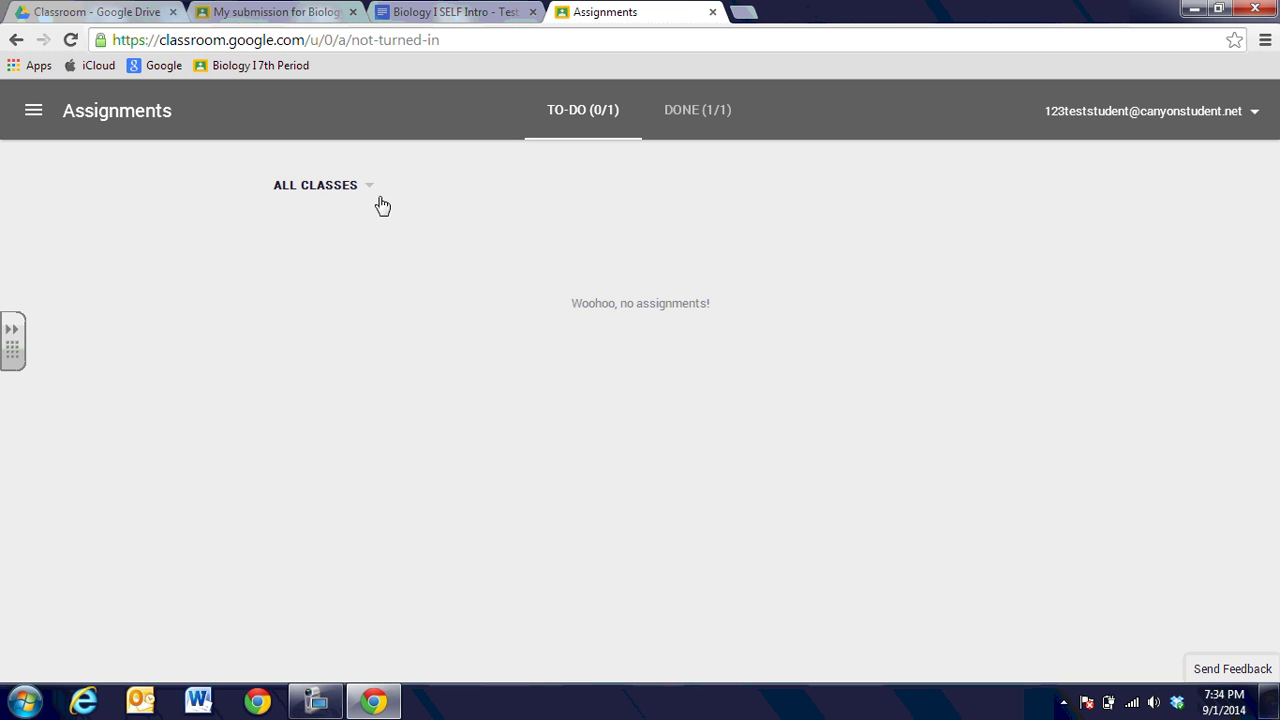
left_click(697, 112)
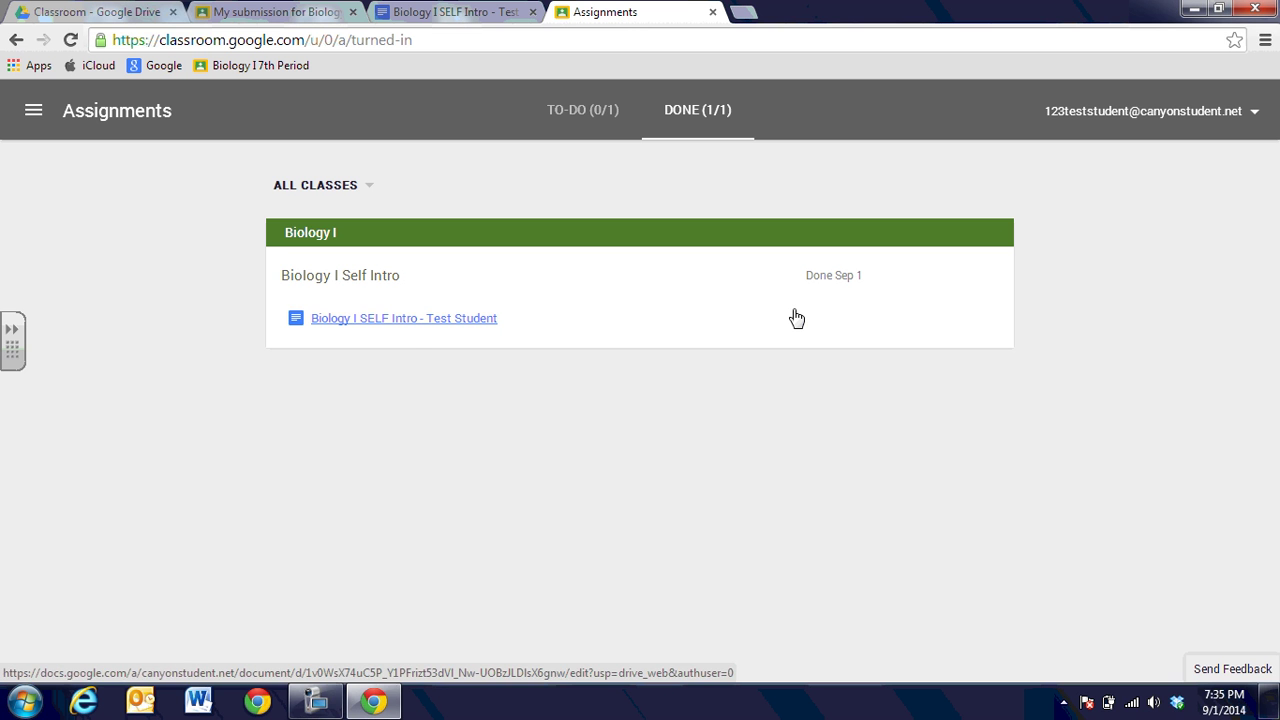
left_click(33, 110)
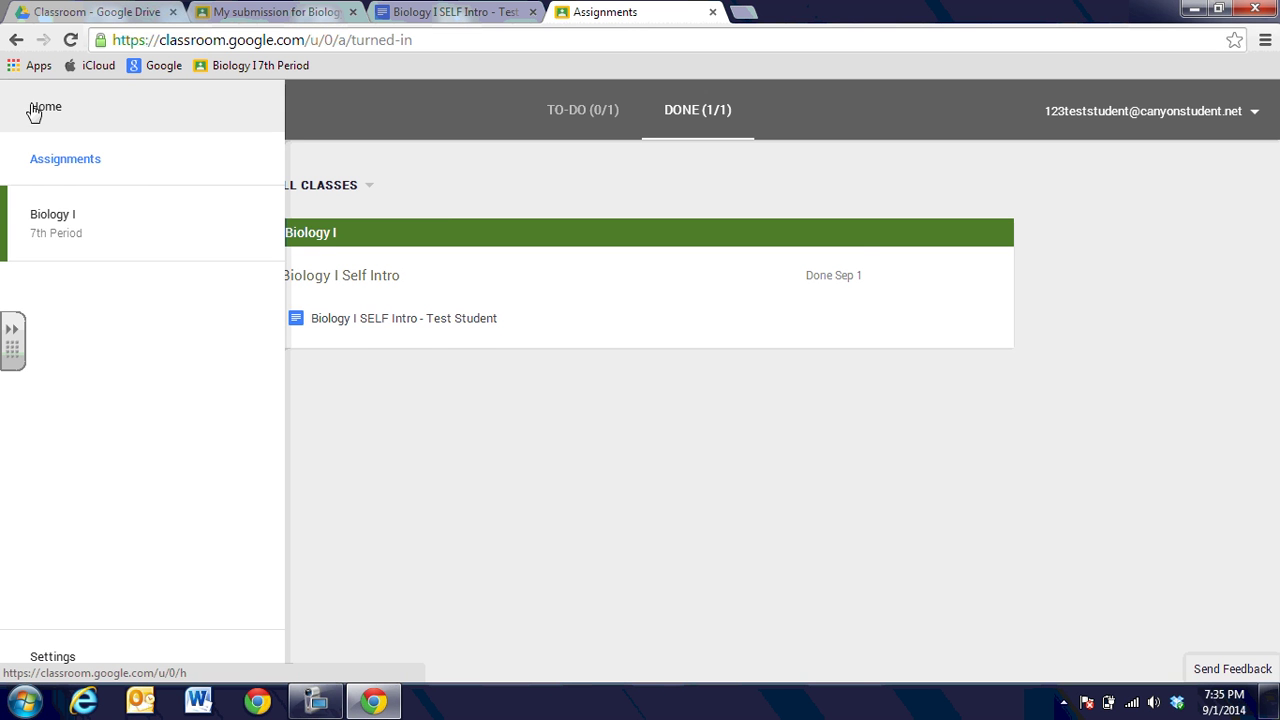
left_click(69, 220)
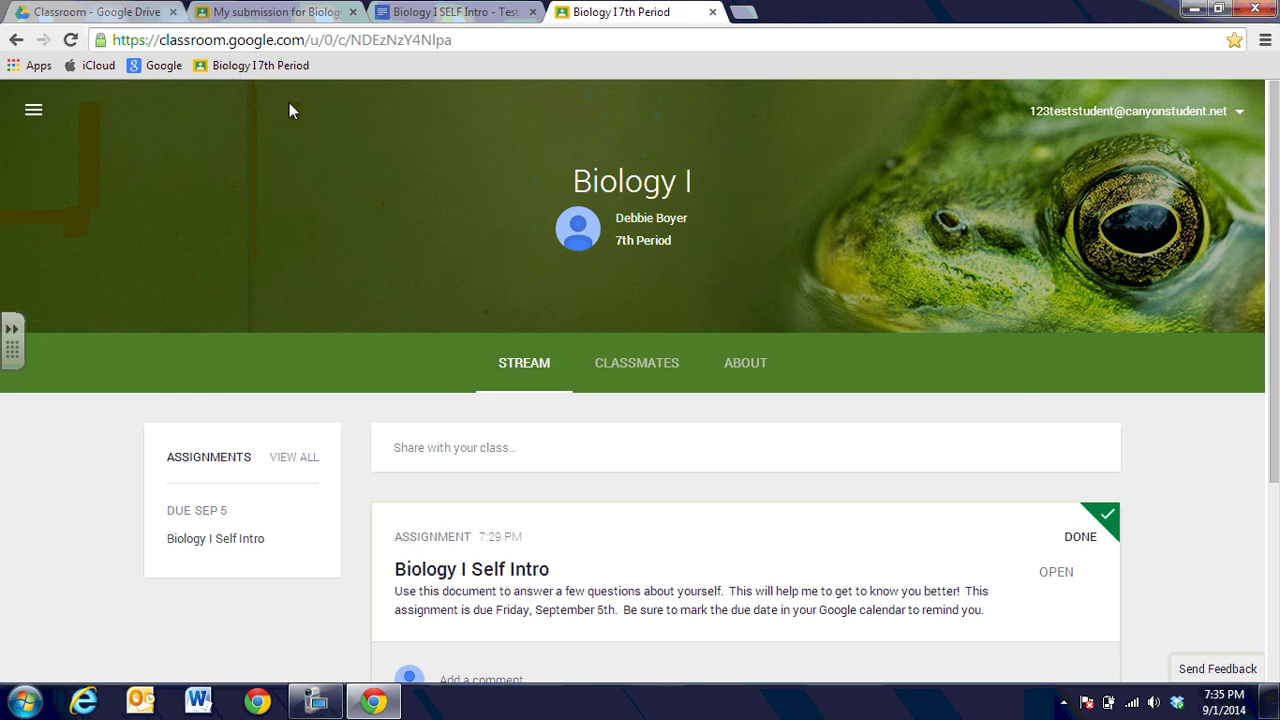
left_click(139, 14)
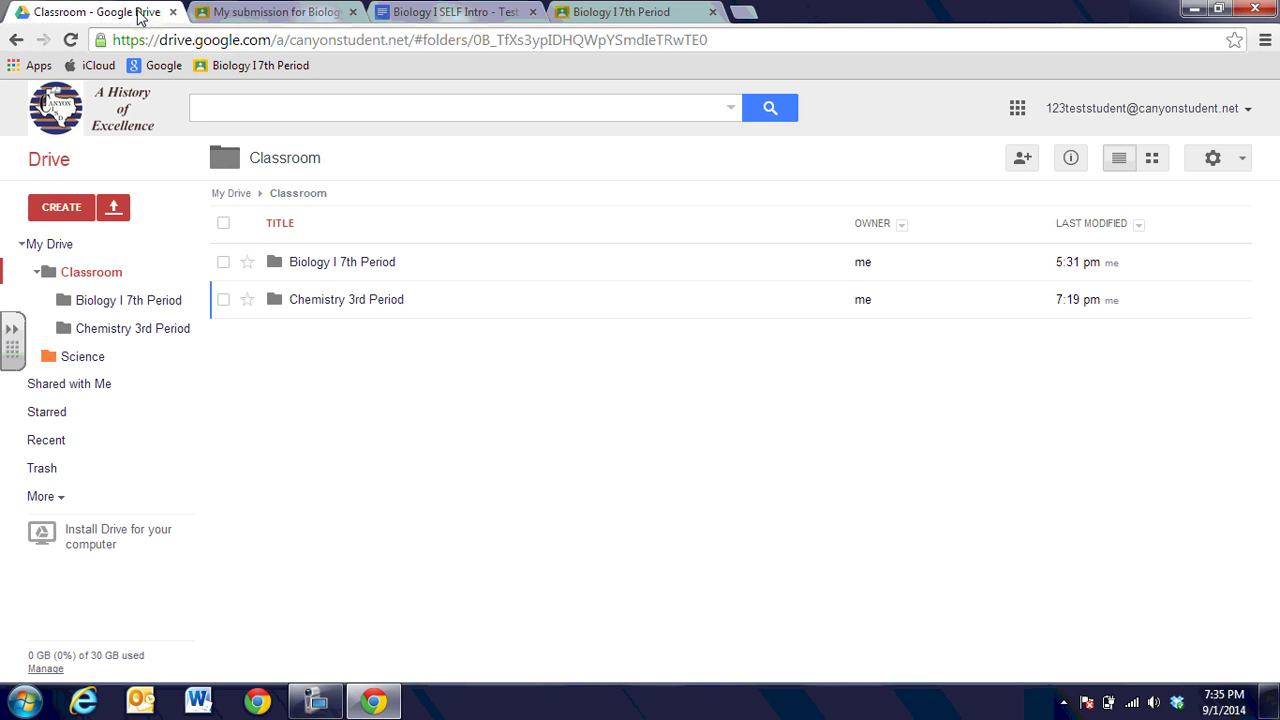
left_click(16, 40)
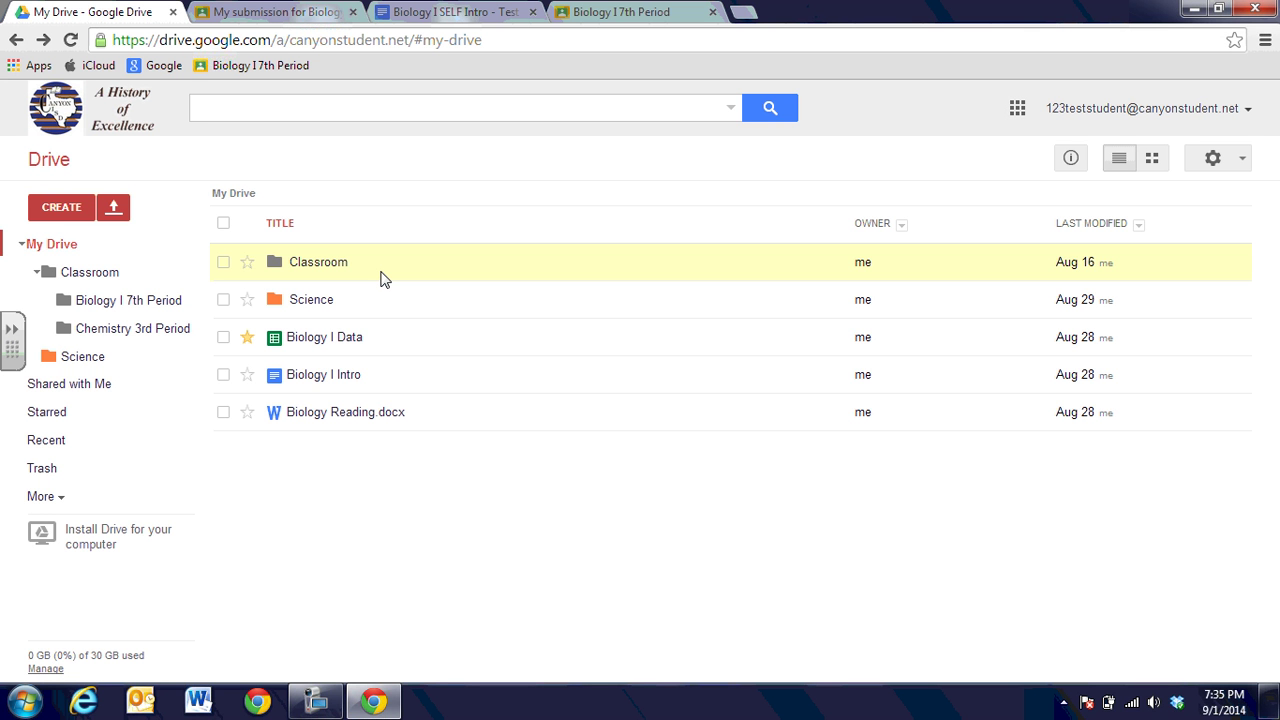
left_click(330, 264)
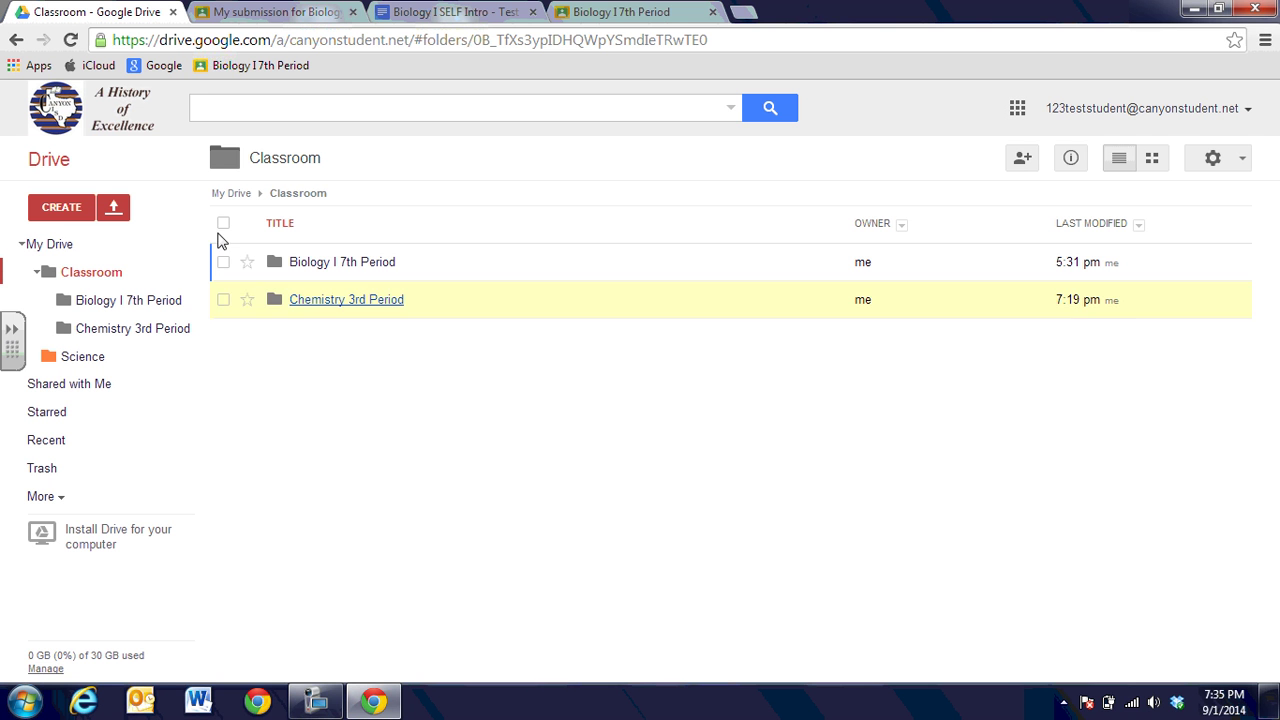
left_click(16, 40)
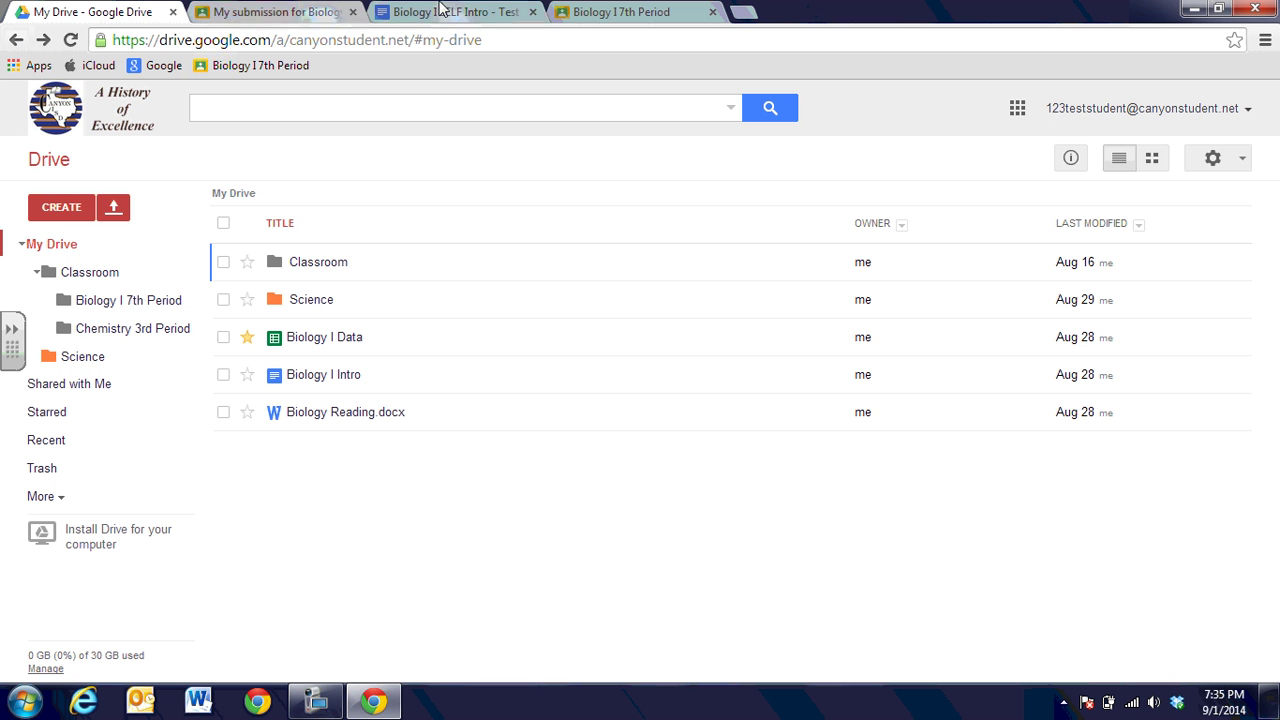
left_click(600, 13)
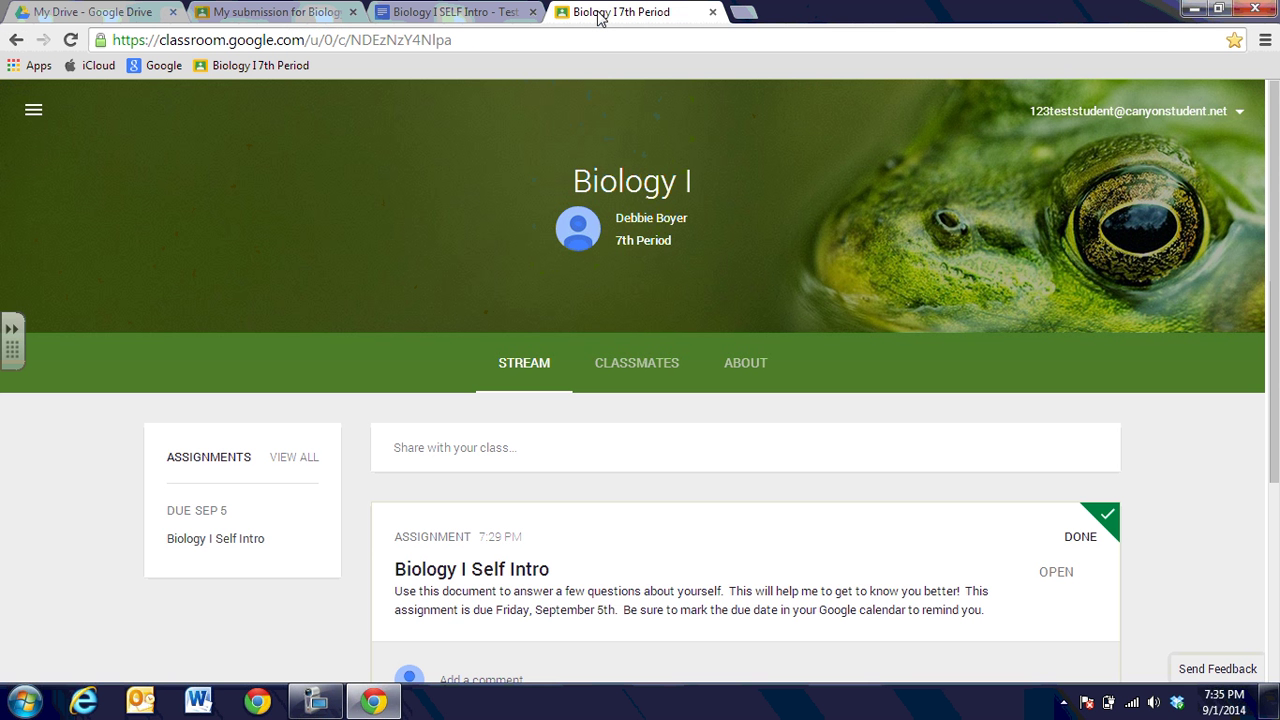